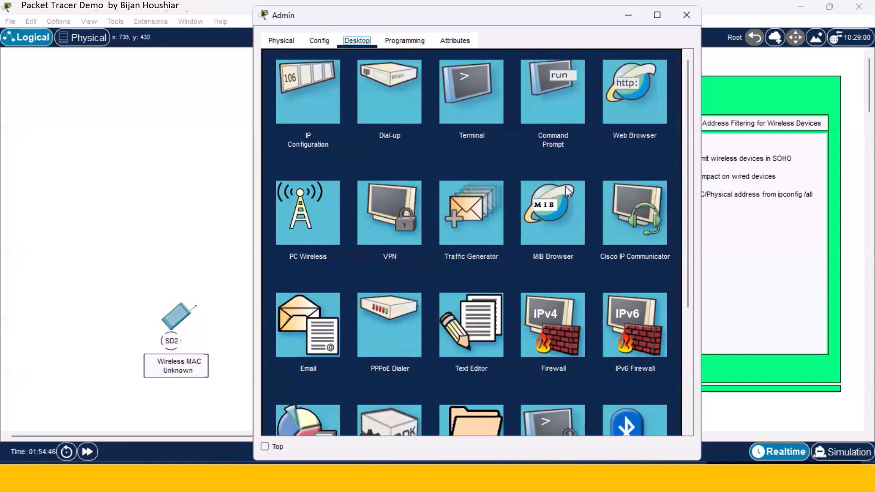
left_click(629, 105)
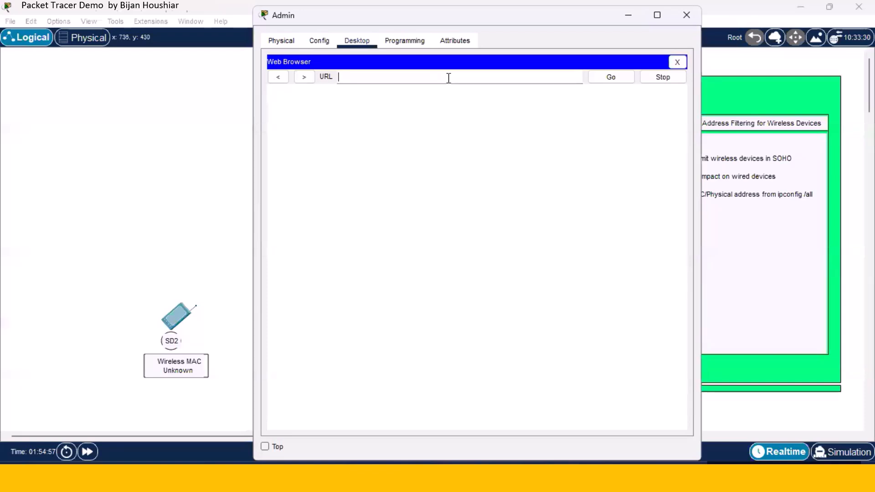
type("200.200.200.1")
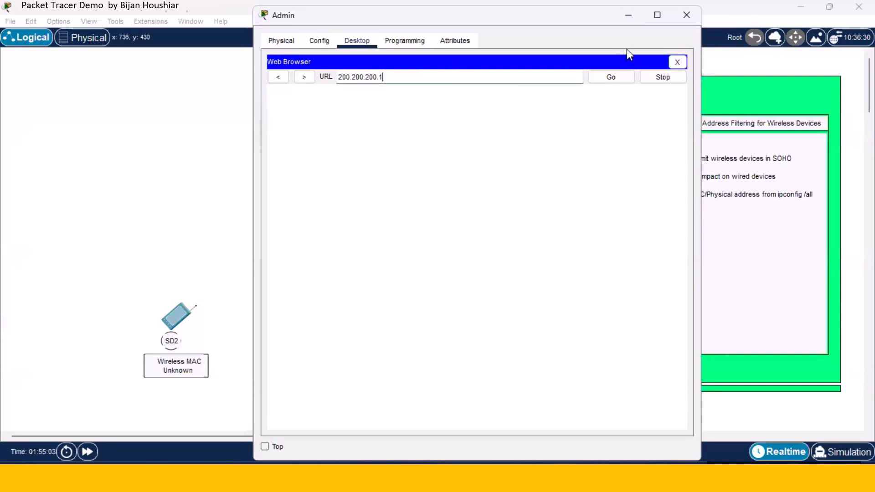
left_click(616, 78)
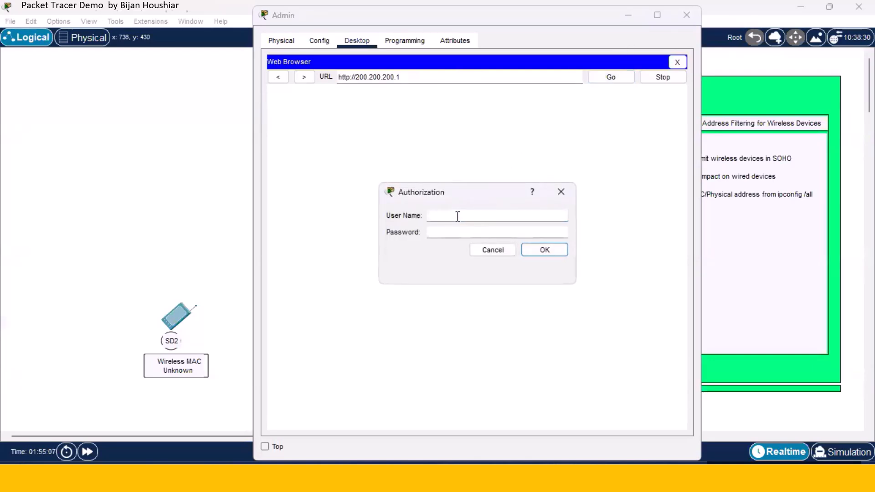
Sign in to the router's Authorization dialog with its user name and password.
type("admin")
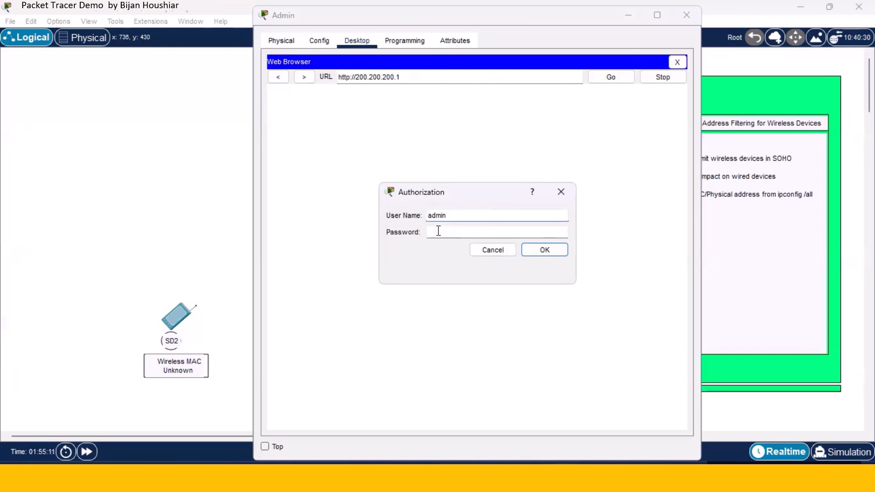
left_click(438, 231)
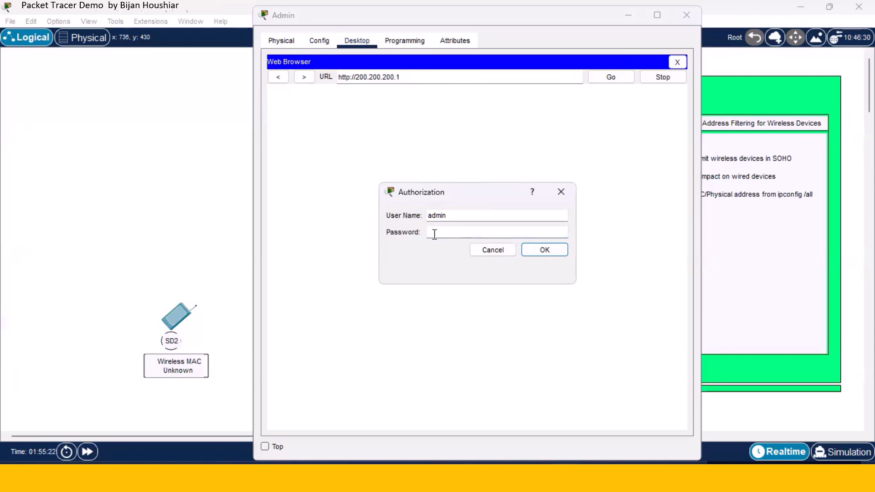
type("12345678")
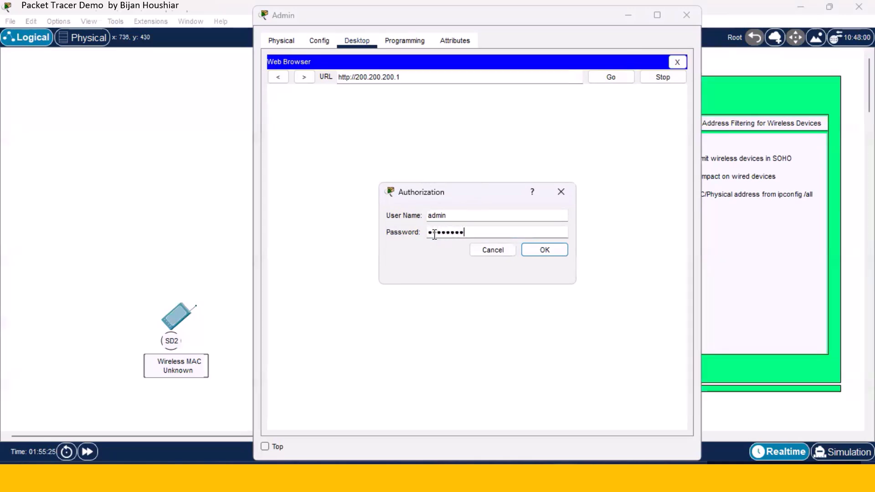
left_click(544, 251)
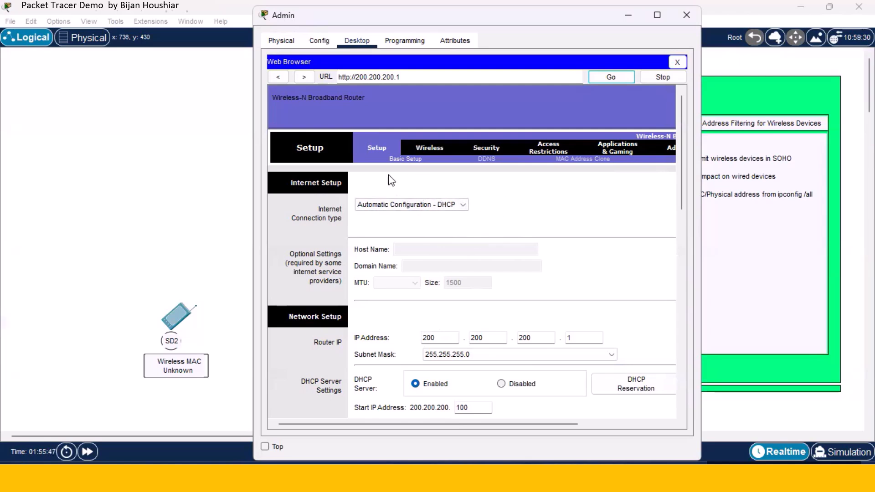
left_click(466, 206)
left_click(465, 214)
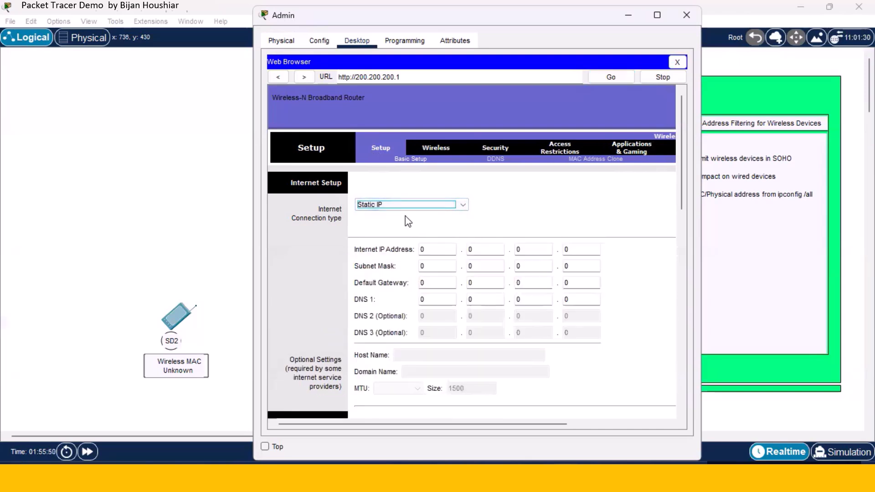
left_click(459, 207)
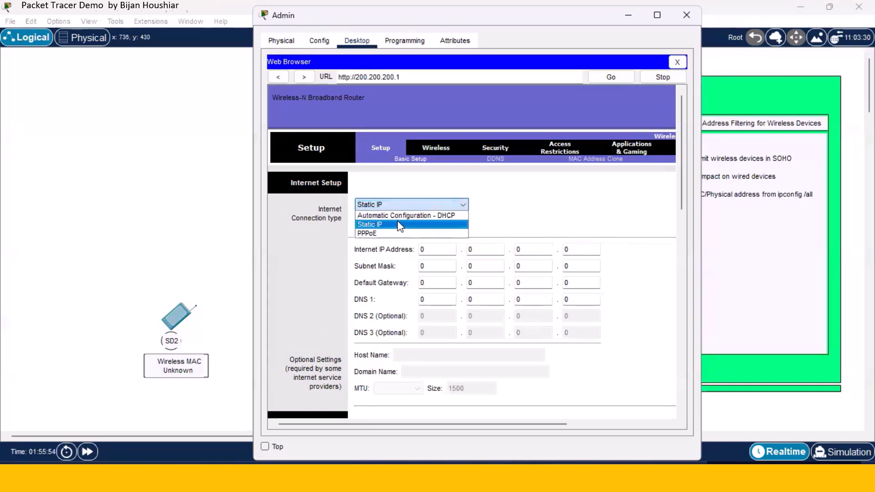
left_click(401, 215)
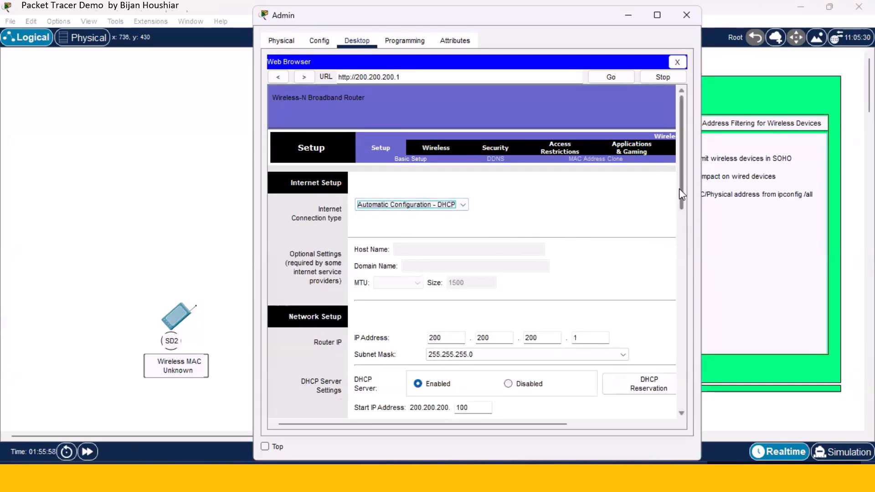
left_click_drag(685, 194, 682, 197)
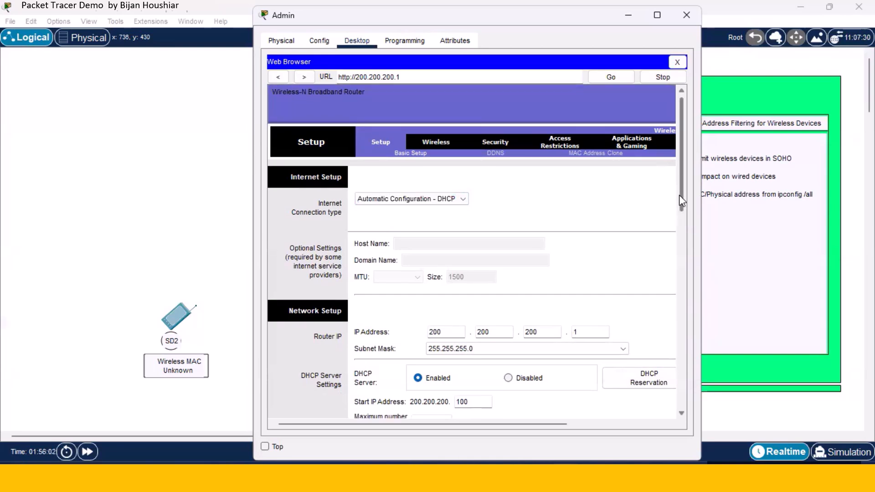
left_click_drag(679, 192, 679, 232)
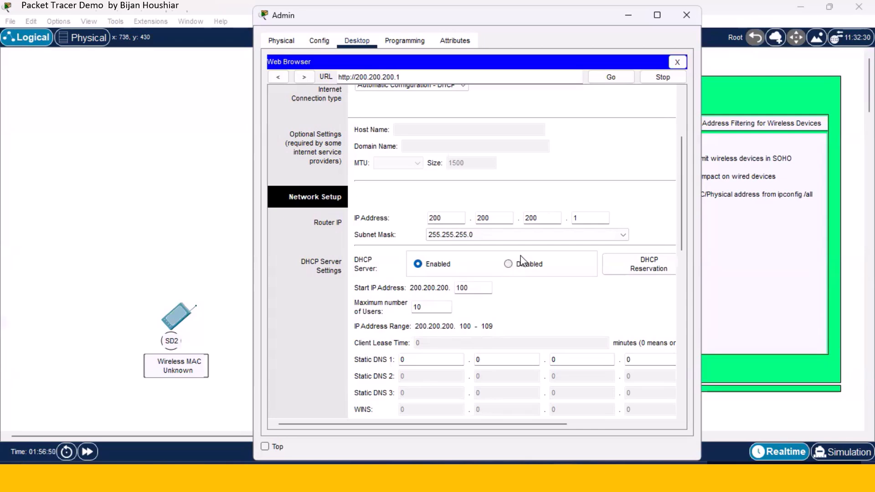
Save the router's Setup page settings.
scroll(521, 262, "down", 4)
scroll(524, 264, "down", 5)
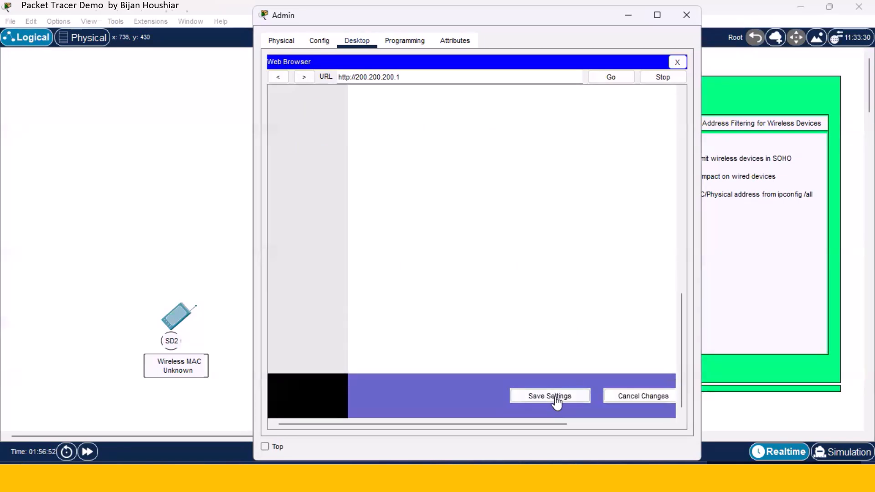
left_click(554, 398)
Go to Basic Wireless Settings, showing Mixed mode and SSID Default.
scroll(456, 289, "up", 8)
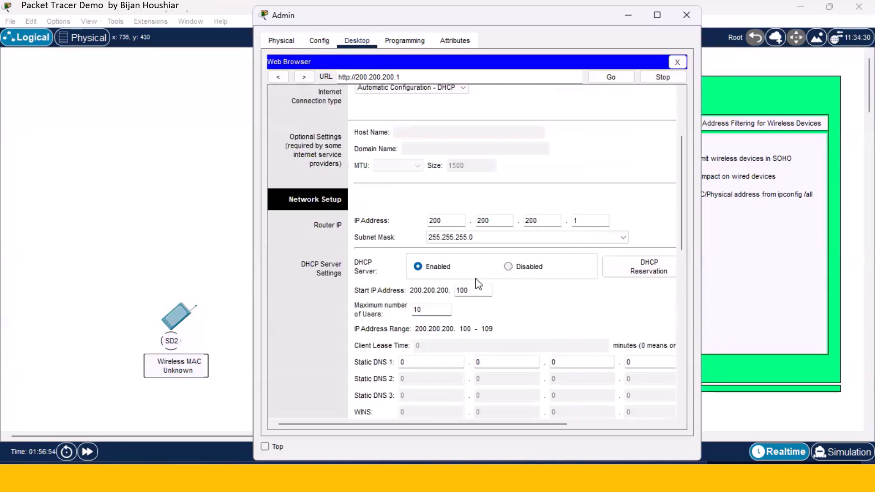
scroll(470, 238, "up", 3)
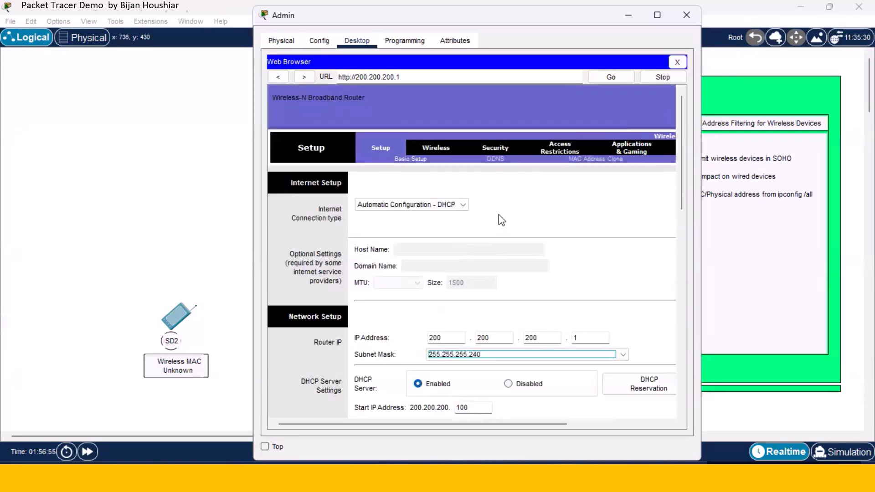
left_click(437, 149)
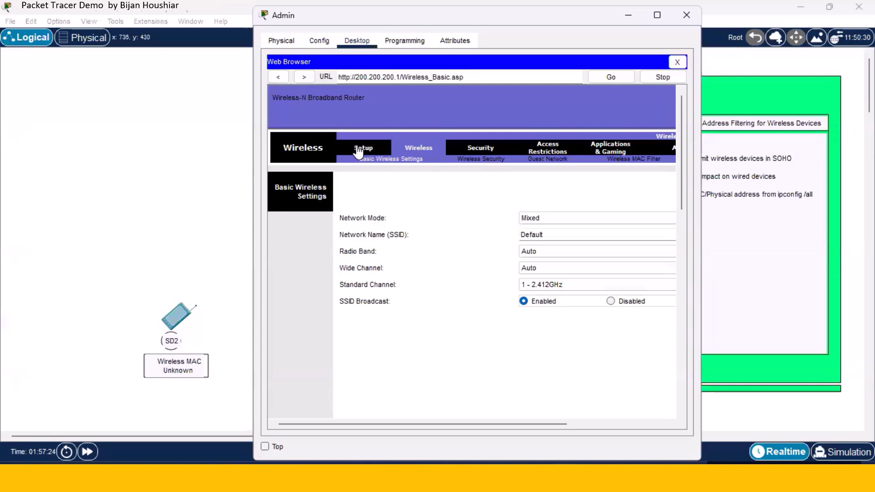
Review Wireless Security modes, keep it Disabled, and view the two-entry MAC filter list.
left_click(469, 162)
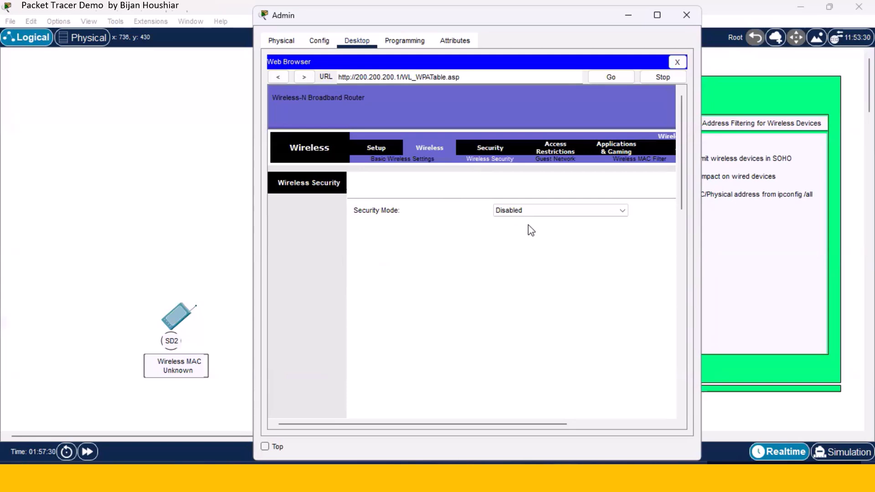
left_click(617, 210)
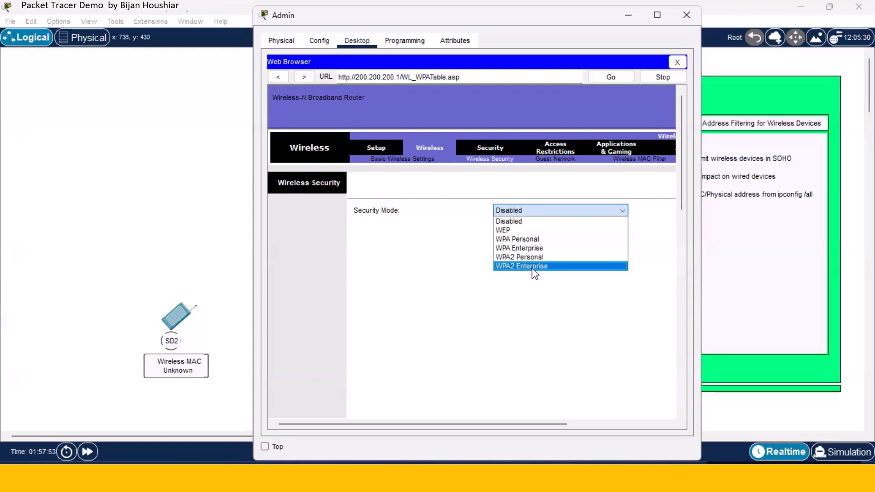
left_click(425, 245)
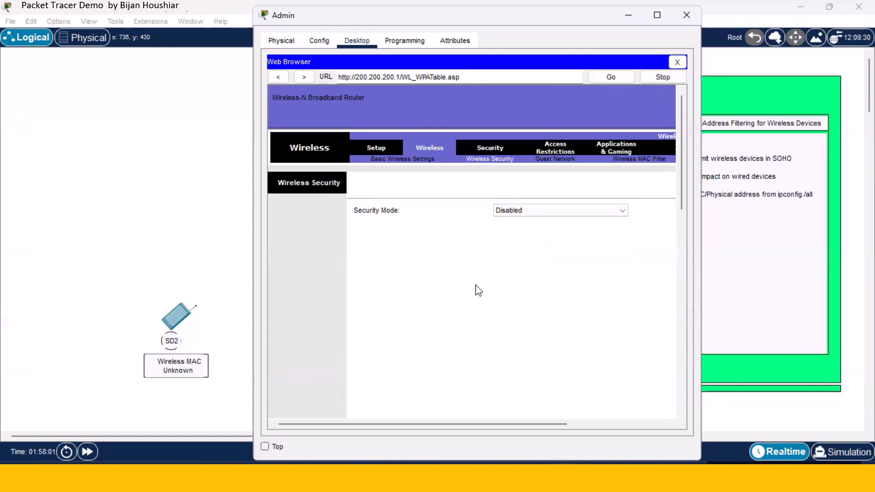
left_click(628, 160)
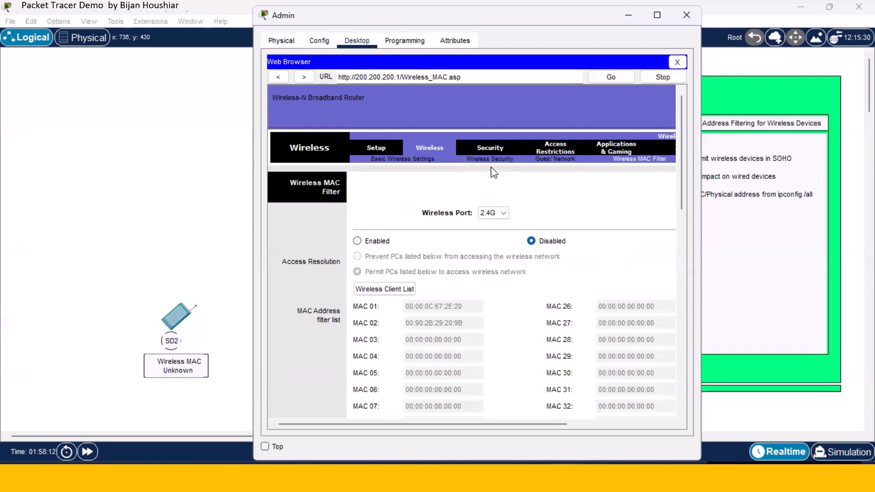
Save the Administration Management page with Remote Management left Disabled.
left_click(368, 148)
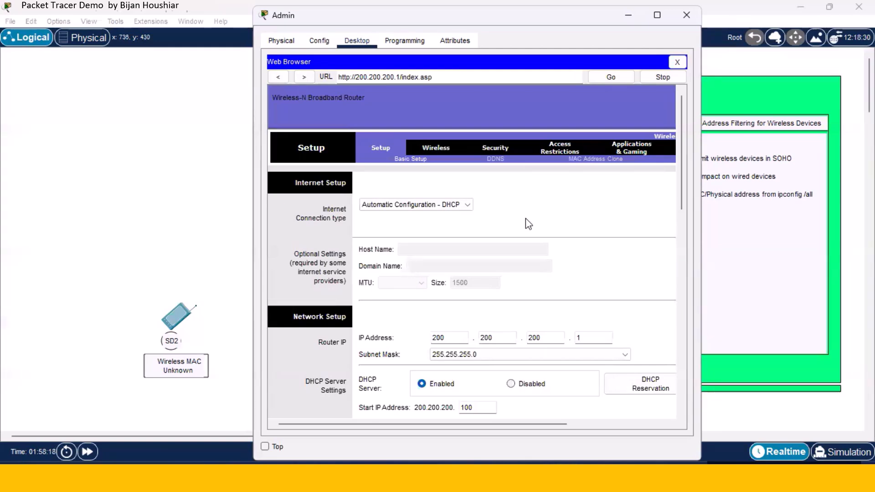
left_click_drag(472, 424, 530, 424)
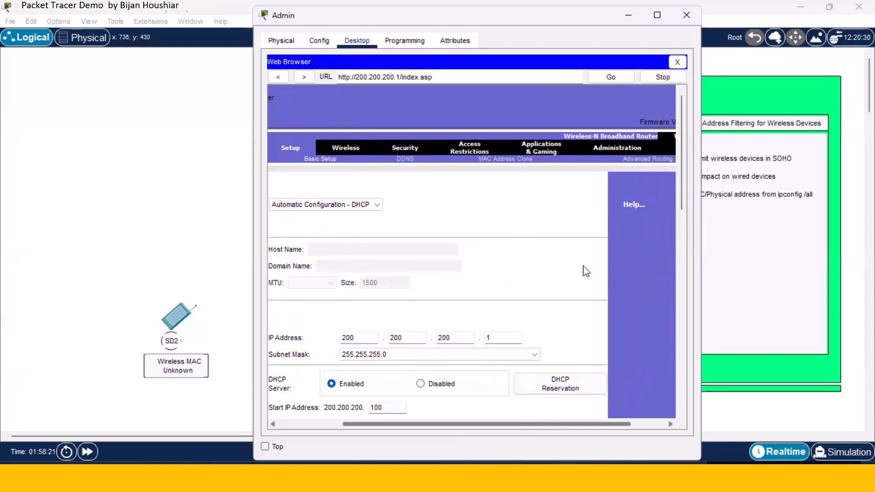
left_click(612, 151)
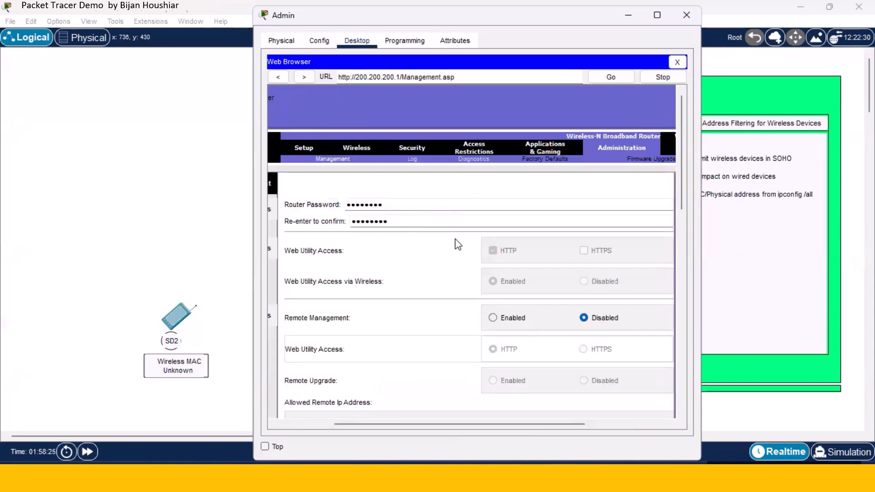
scroll(463, 275, "down", 10)
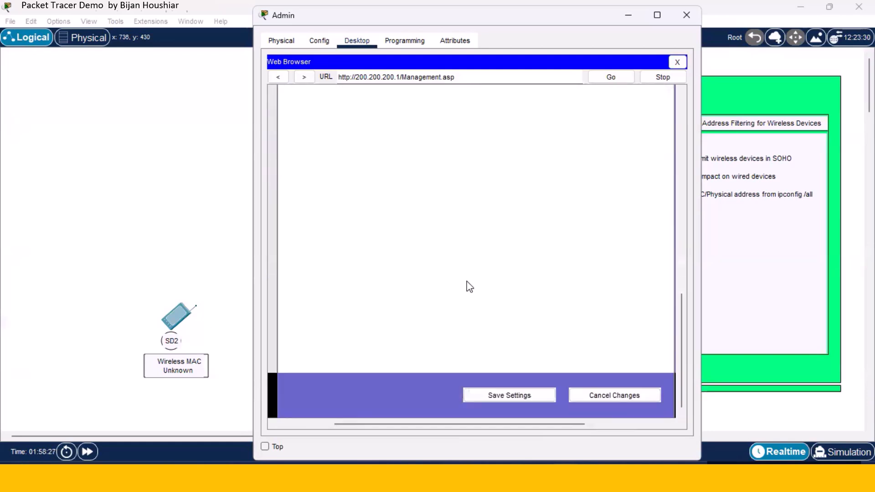
left_click(524, 393)
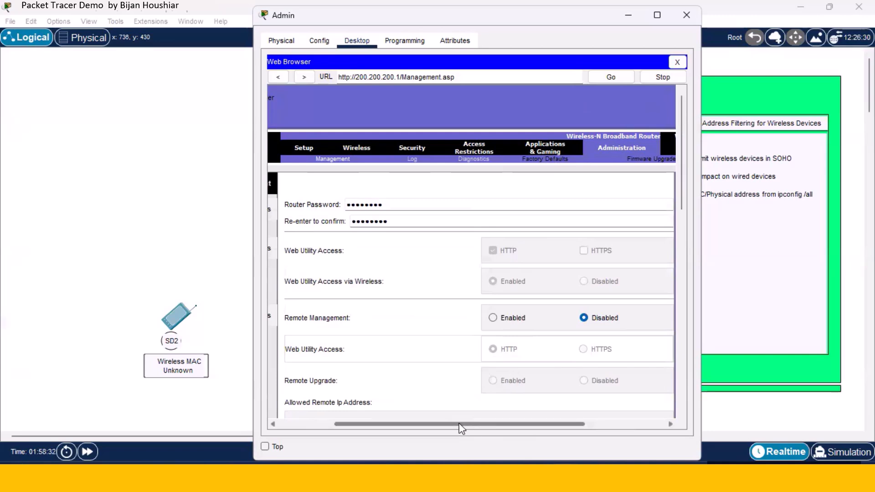
left_click_drag(459, 423, 349, 424)
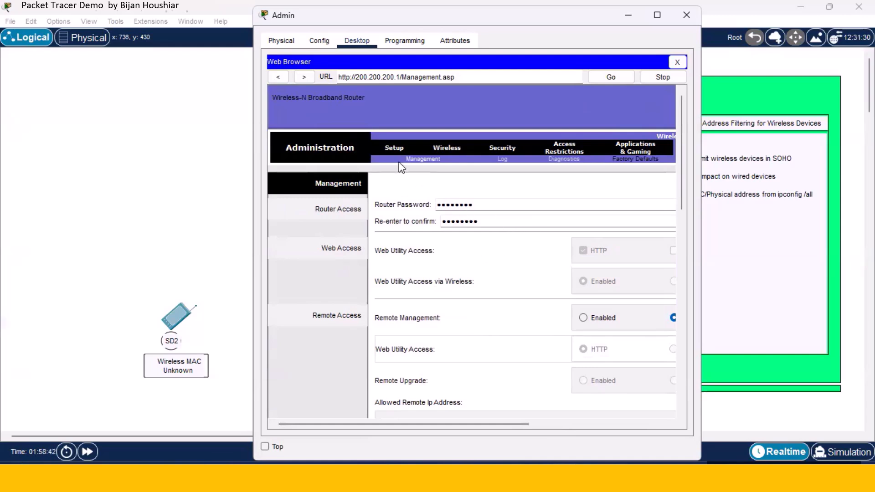
Review the Setup page's DHCP range 200.200.200.100–109, then close the Admin PC window.
left_click(449, 160)
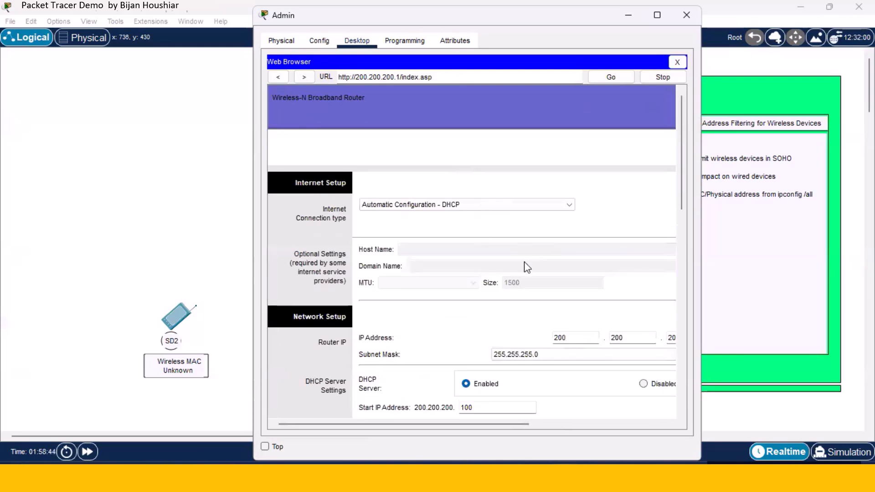
scroll(519, 293, "down", 2)
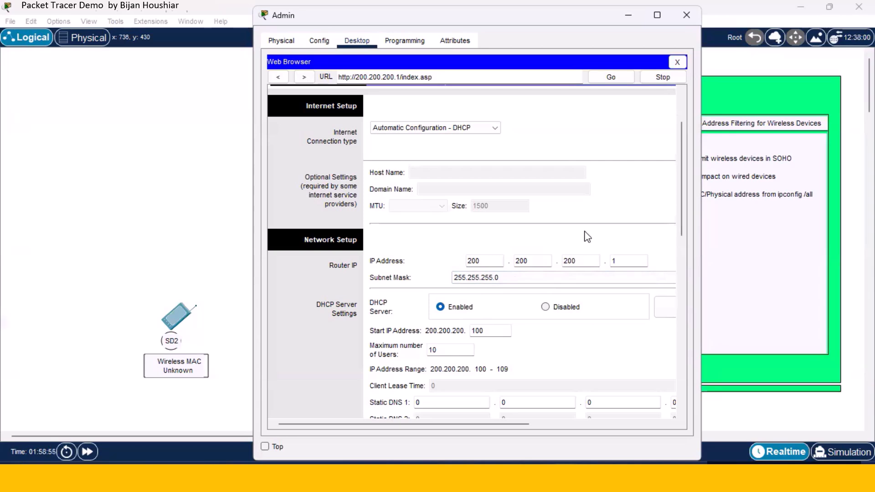
left_click(687, 15)
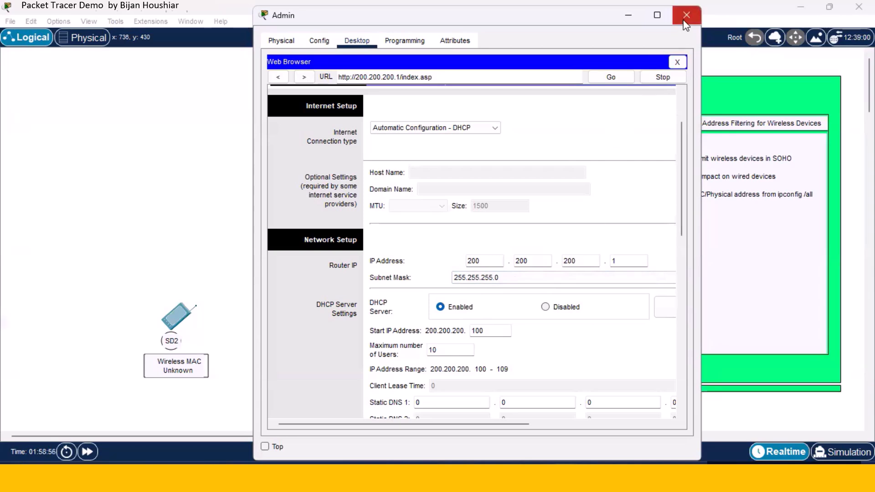